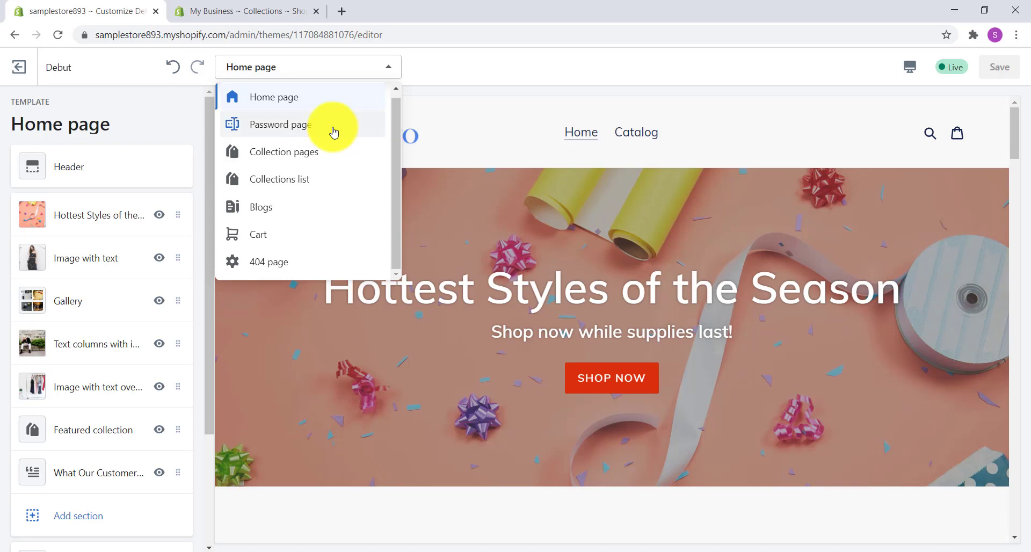
Step: Open the Header section settings of the theme's Password page template
click(334, 131)
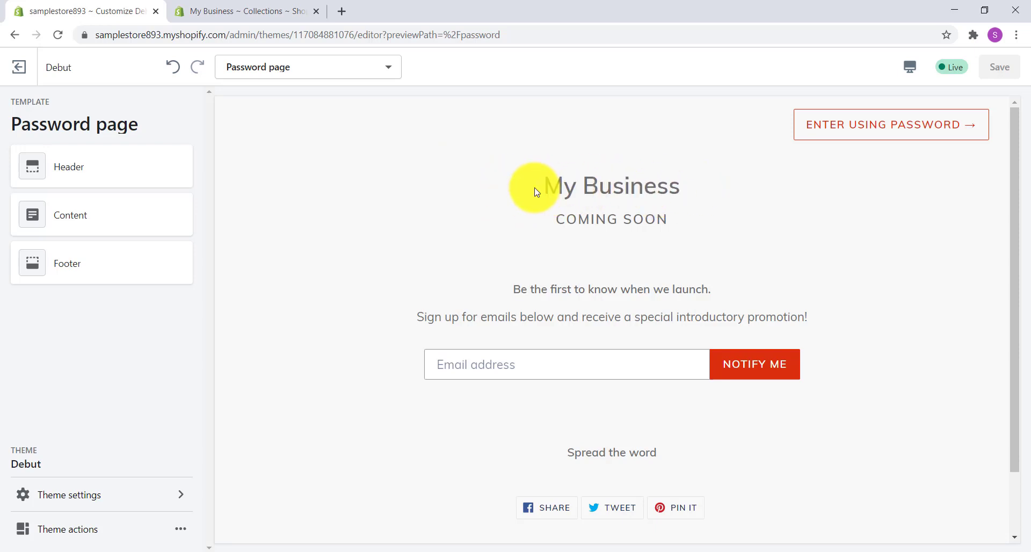
click(60, 170)
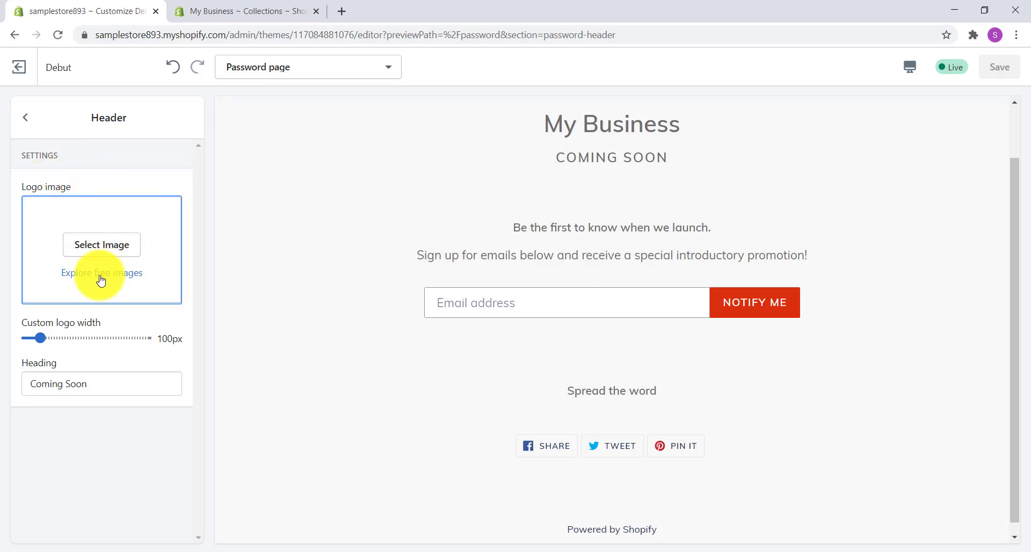
Step: Set the black, silver and gold balloons photo from the image library as the header's logo image
click(102, 250)
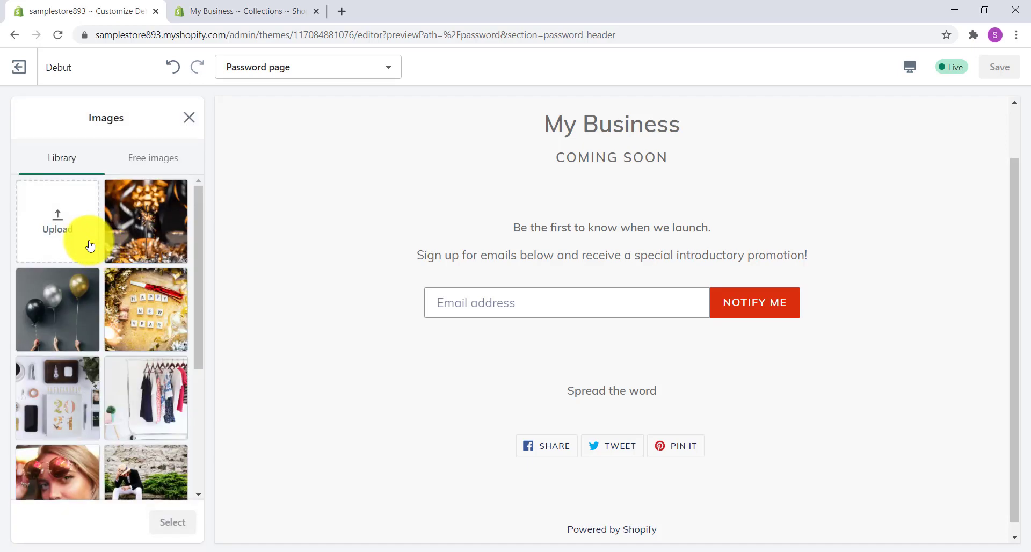
click(72, 305)
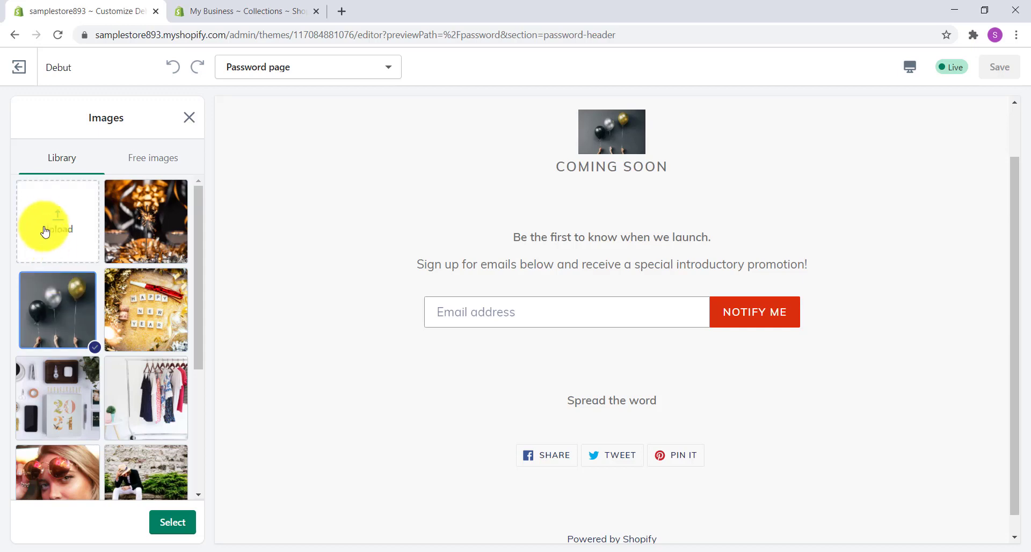
click(174, 529)
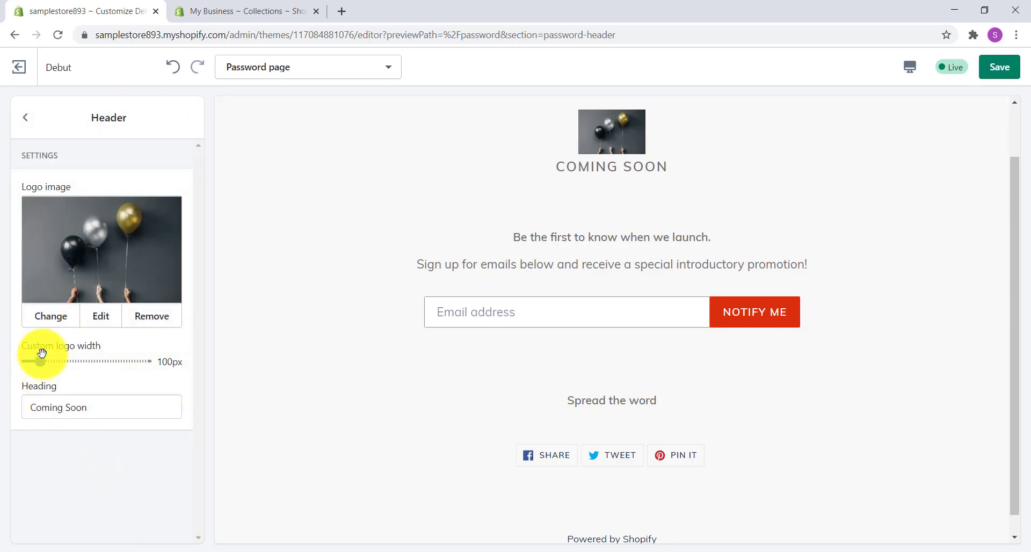
Step: Change the header's logo image to the "My Logo" picture from the image library
click(63, 320)
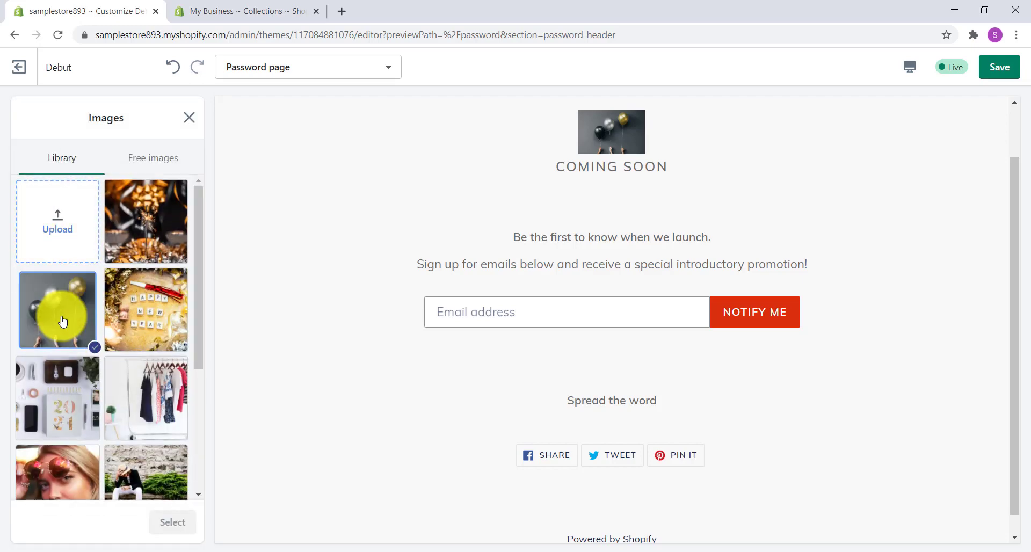
scroll(134, 376, down, 4)
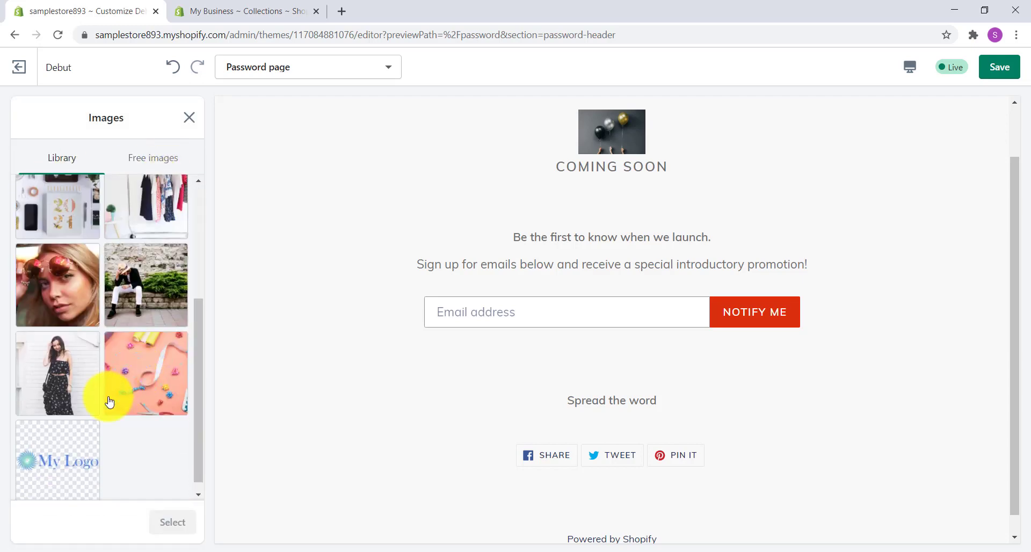
click(60, 472)
click(183, 530)
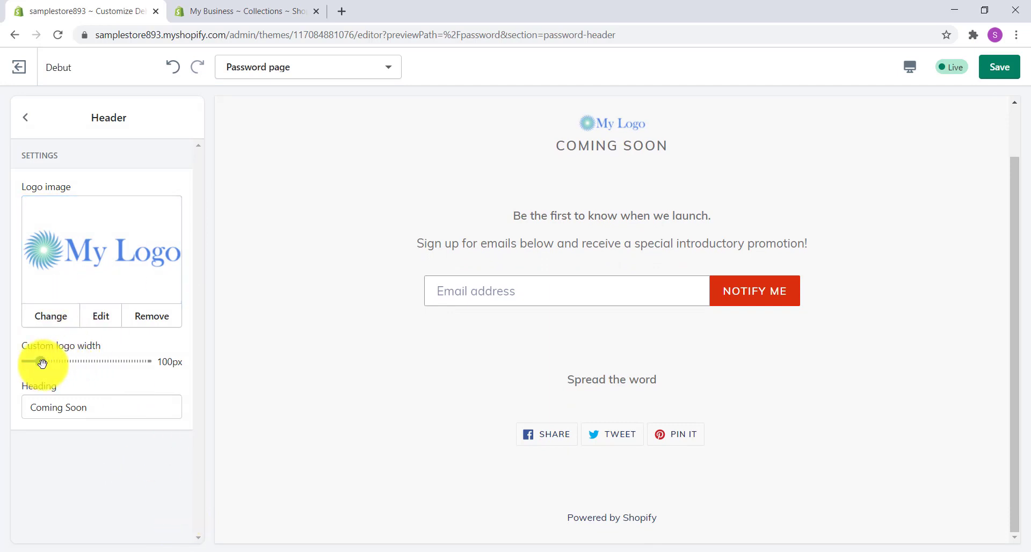
Step: Set the custom logo width to 190px, keep the Coming Soon heading, and save the header changes
drag(39, 361, 63, 360)
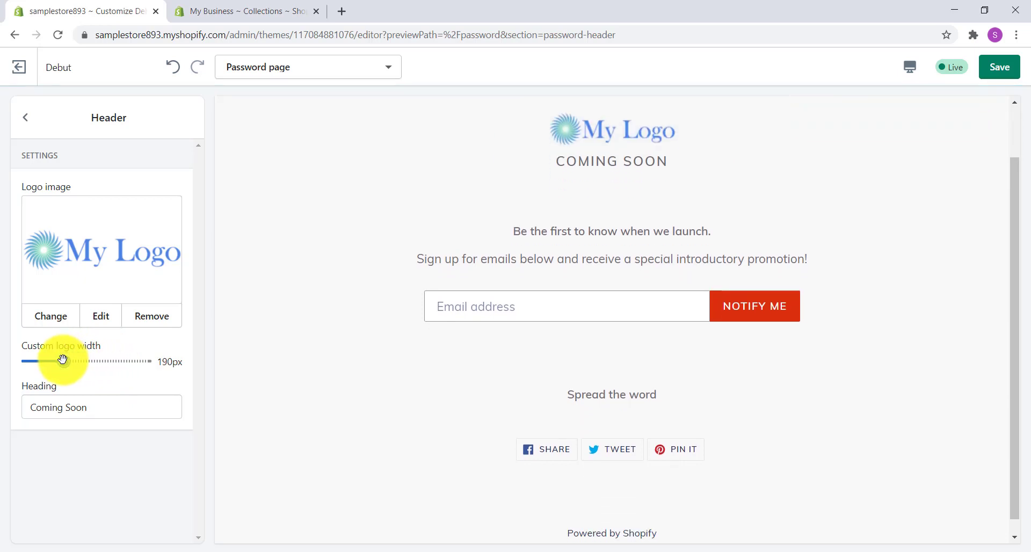
click(99, 413)
drag(99, 413, 5, 409)
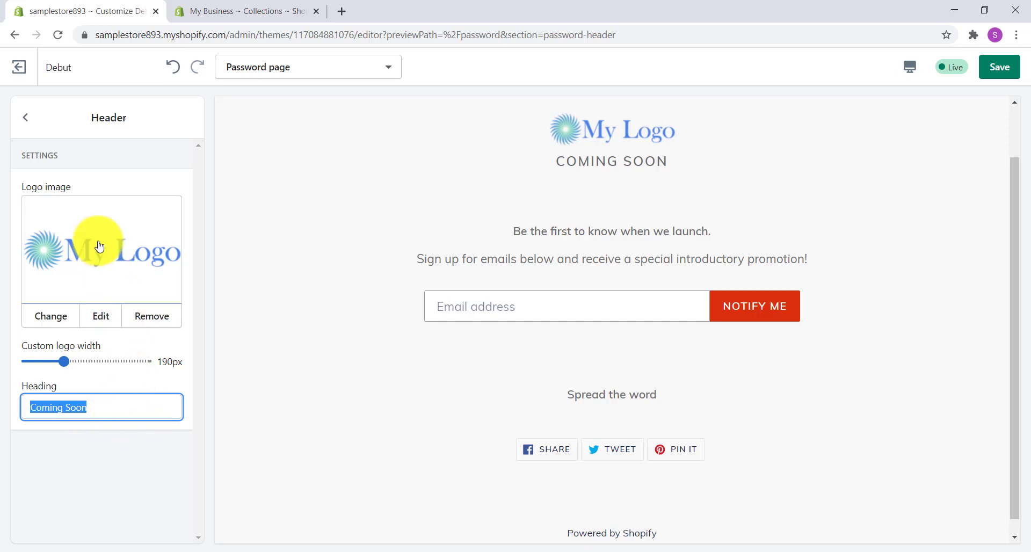
click(1003, 71)
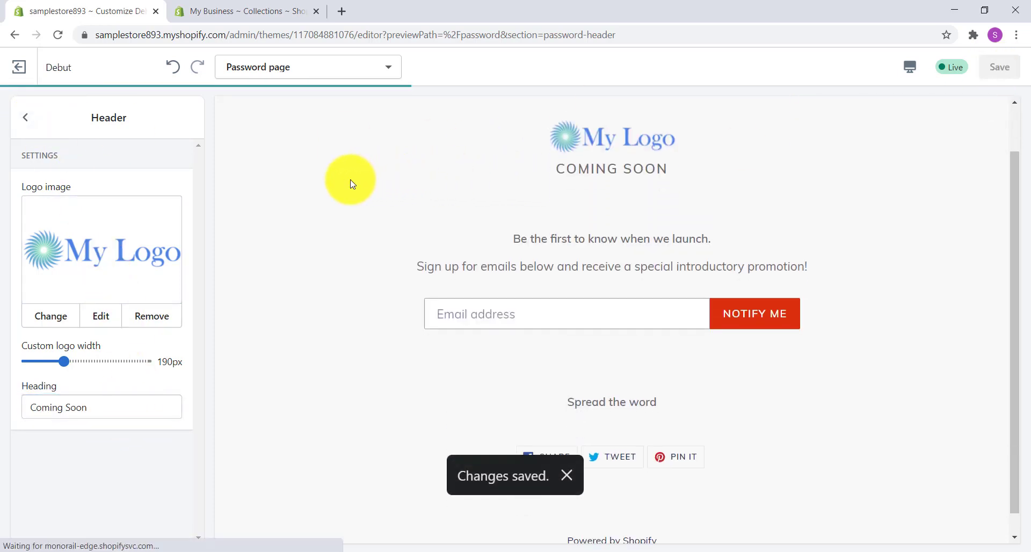
Step: Leave the header settings and open the Content section of the password page
click(26, 121)
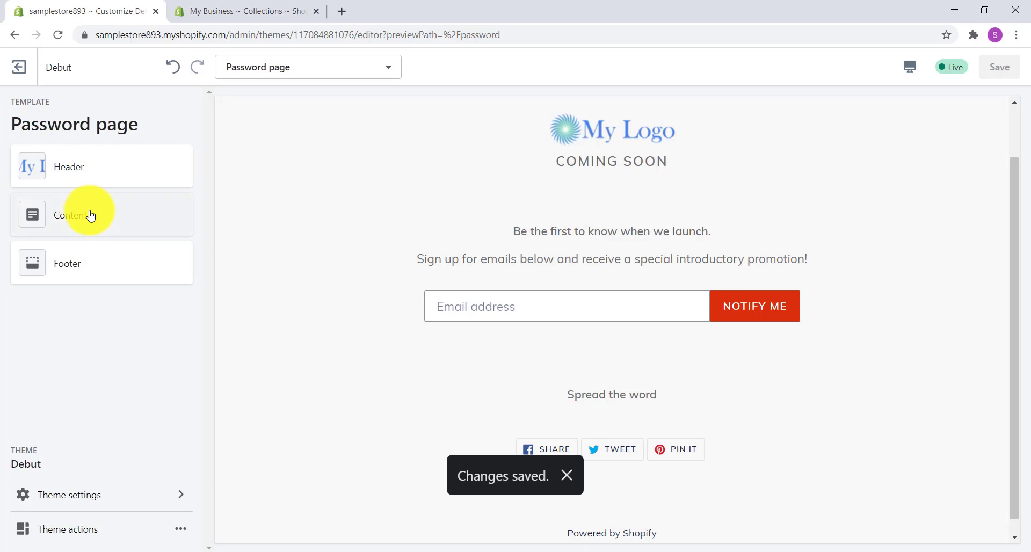
click(90, 216)
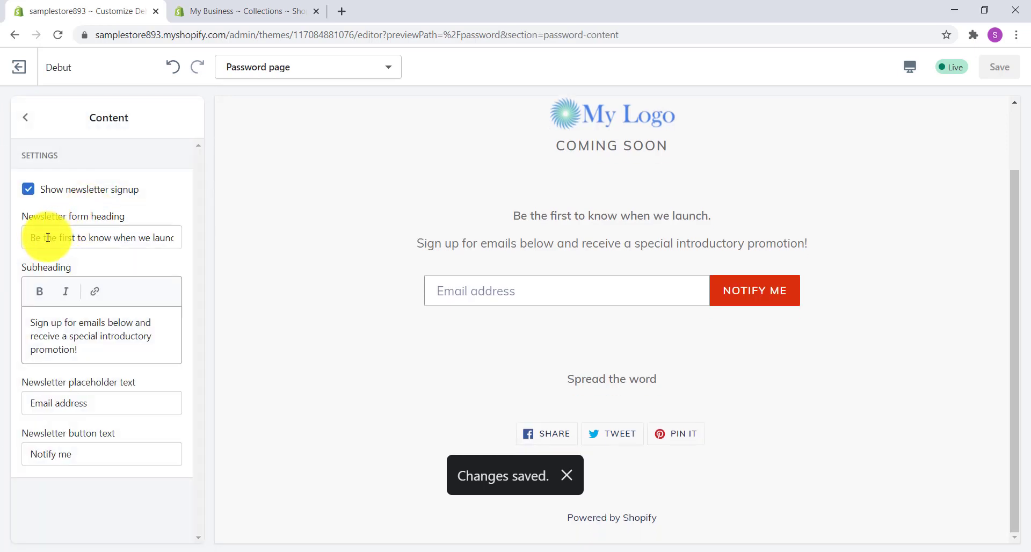
Step: Check the effect of the newsletter signup option and review the form's heading, subheading and placeholder text
click(29, 190)
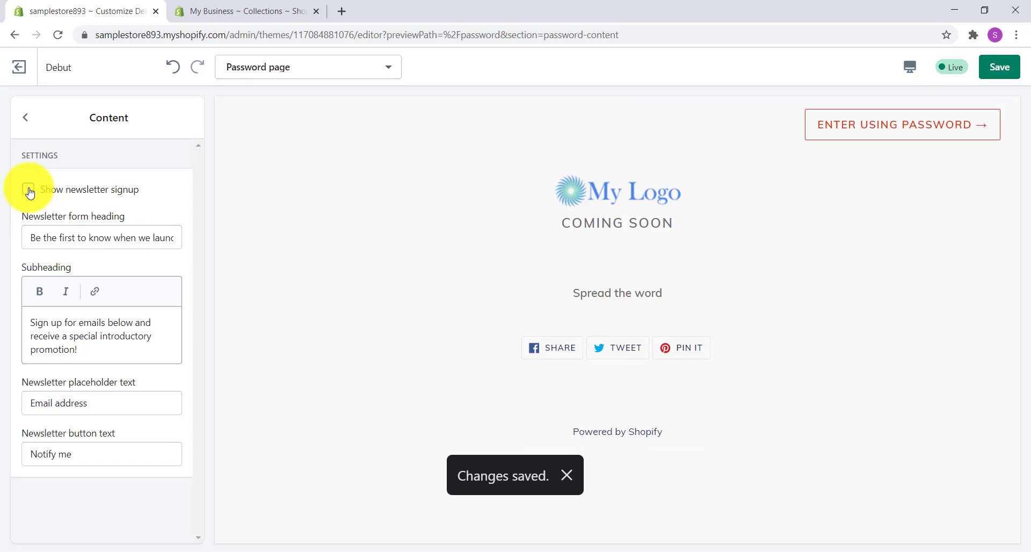
click(28, 190)
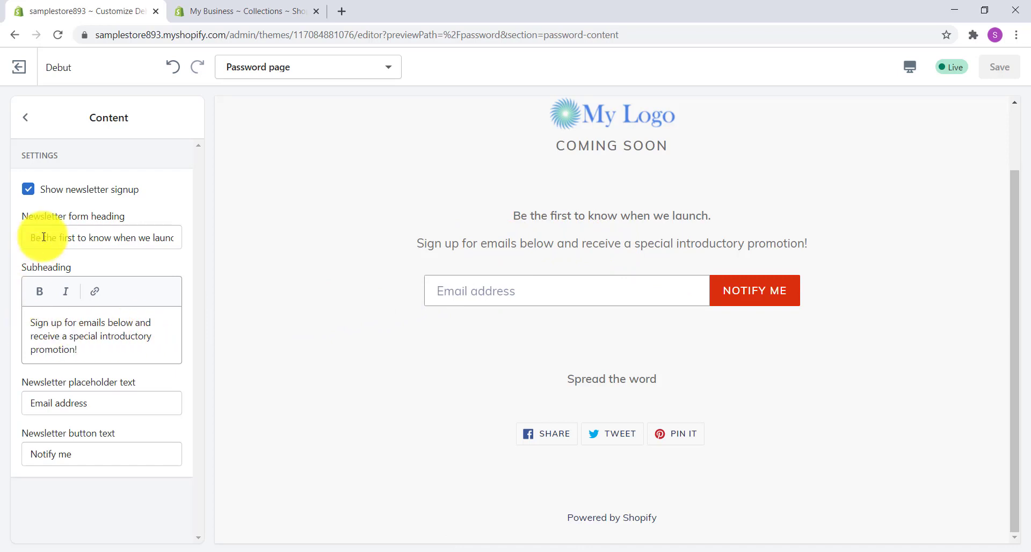
drag(52, 234, 152, 237)
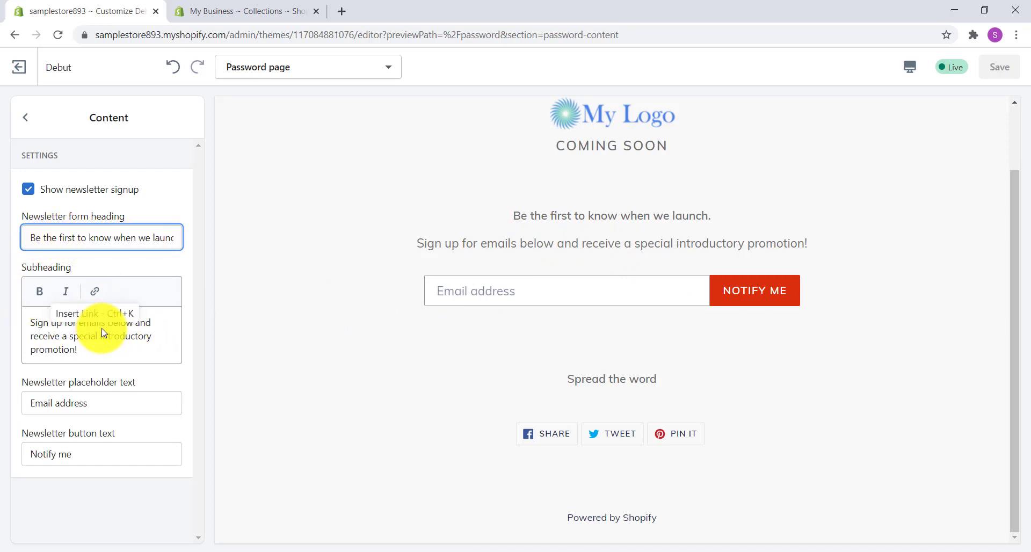
click(99, 356)
triple_click(50, 326)
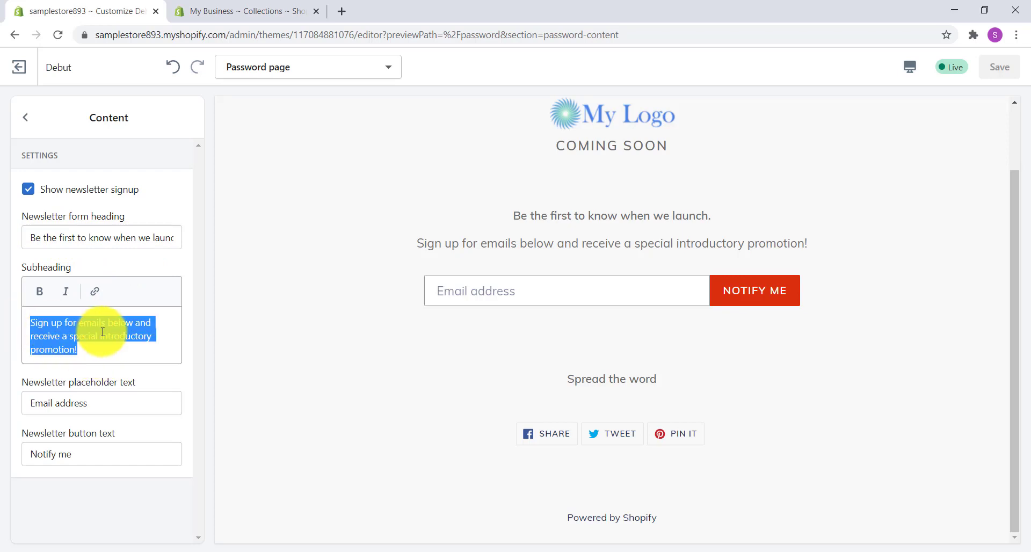
click(134, 400)
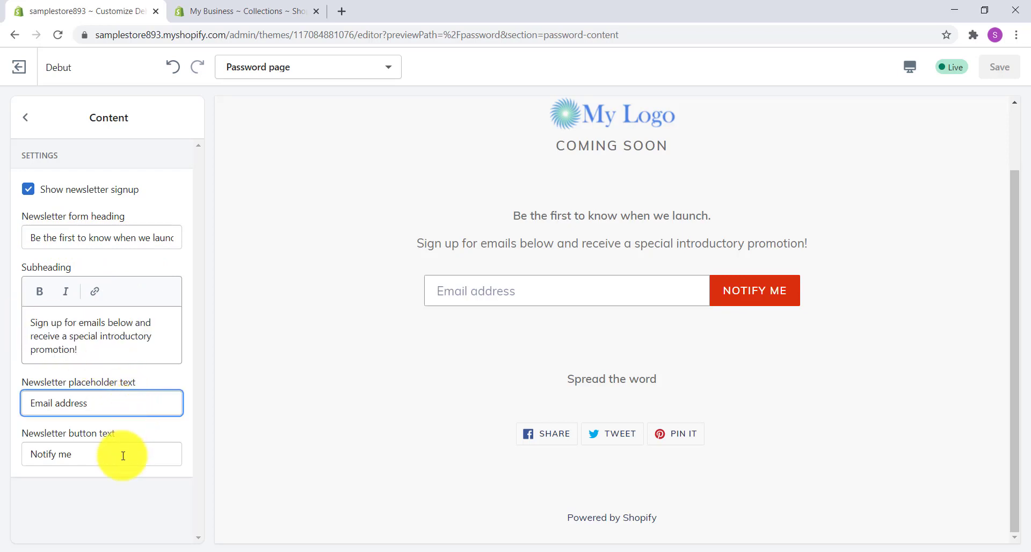
Step: Set the newsletter button text to "Subscribe" and save the content changes
click(82, 454)
drag(84, 453, 37, 453)
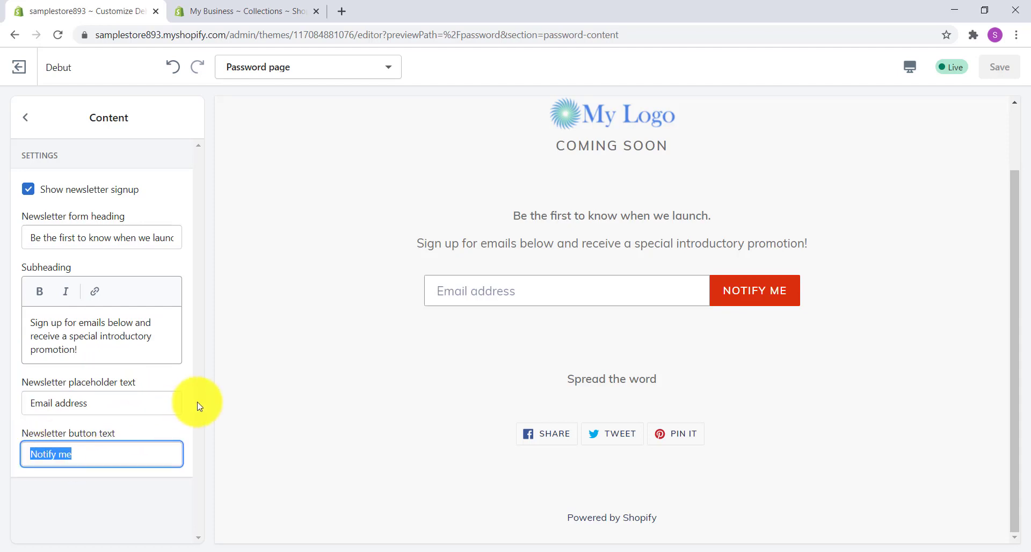
text(Sub)
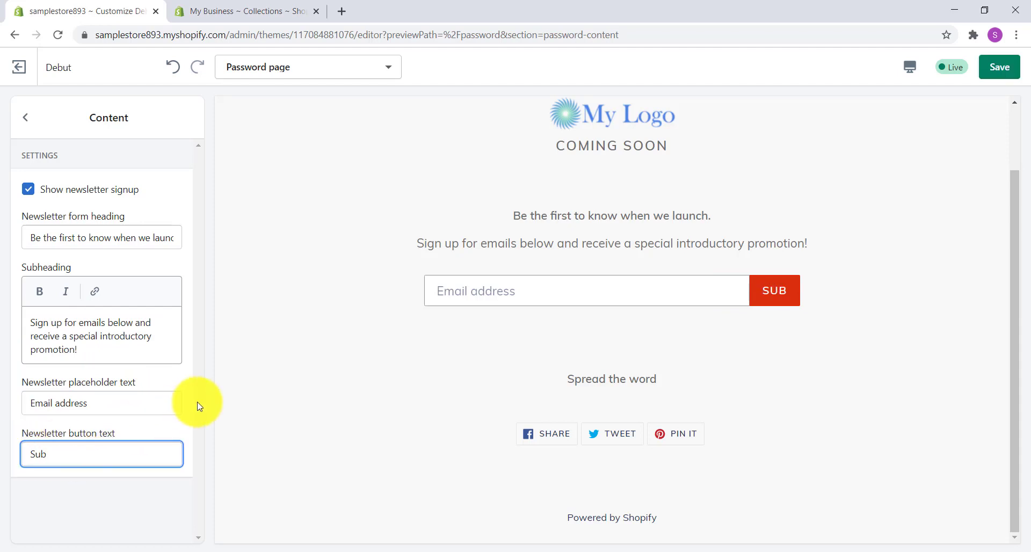
text(scribe)
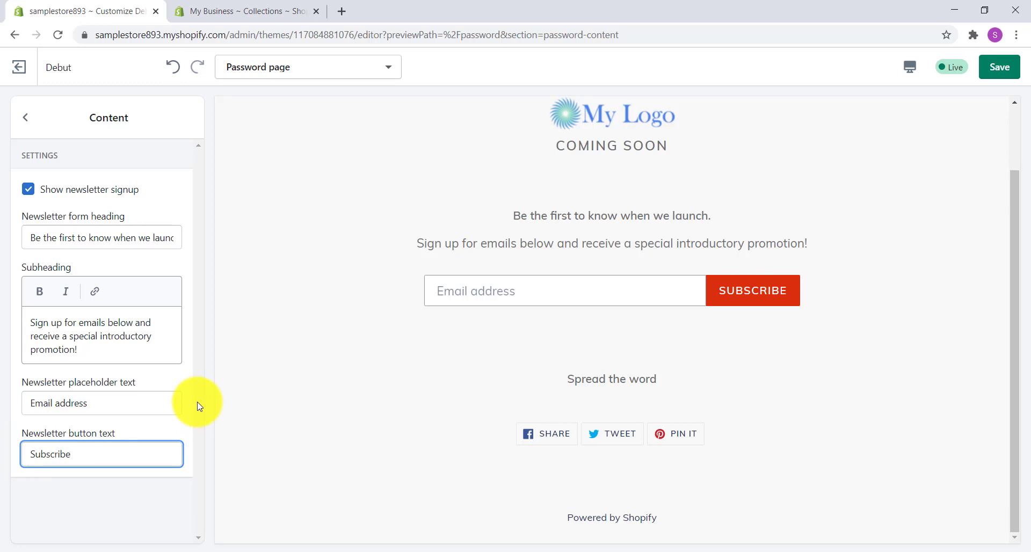
click(1016, 74)
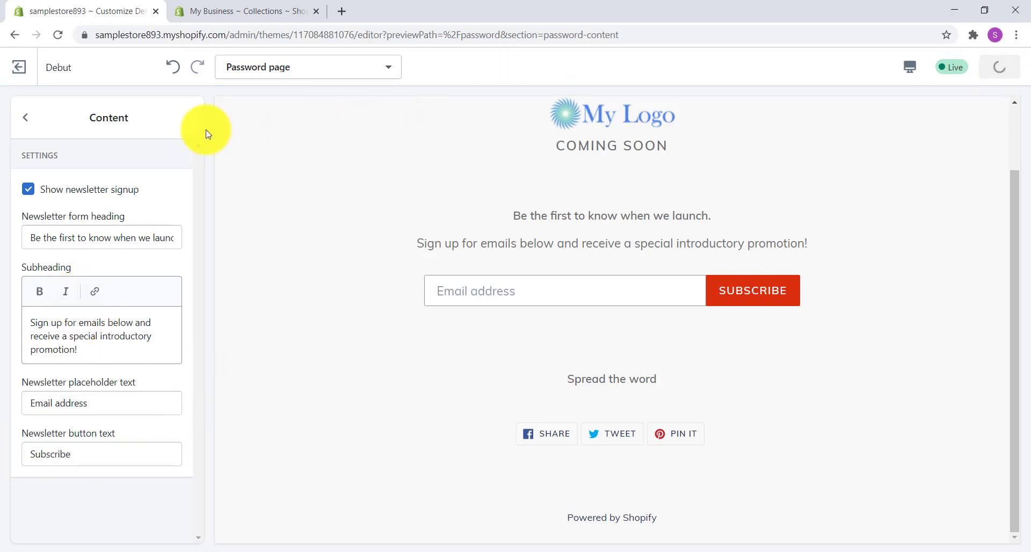
Step: Open the Footer section and check its option for showing social sharing buttons and their heading text
click(26, 118)
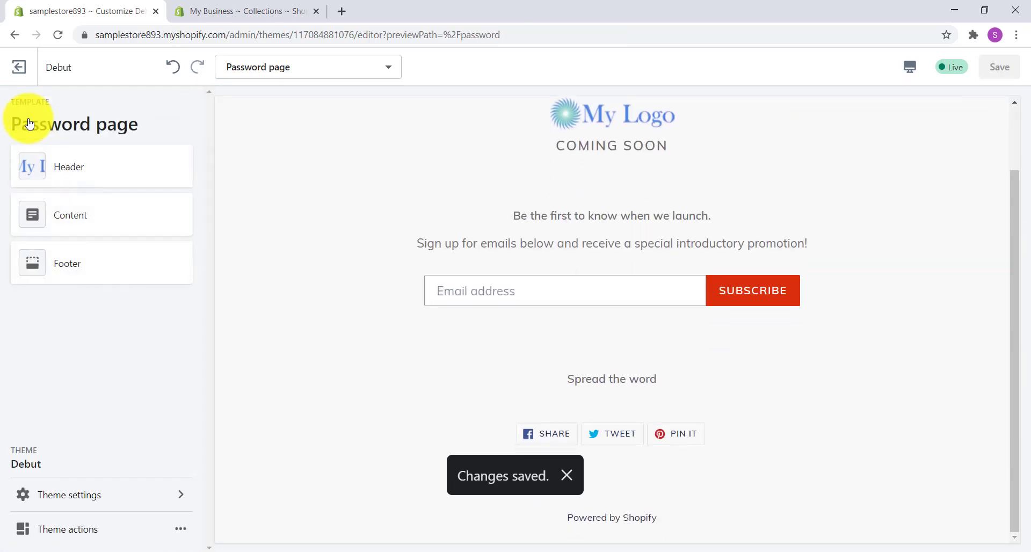
click(62, 264)
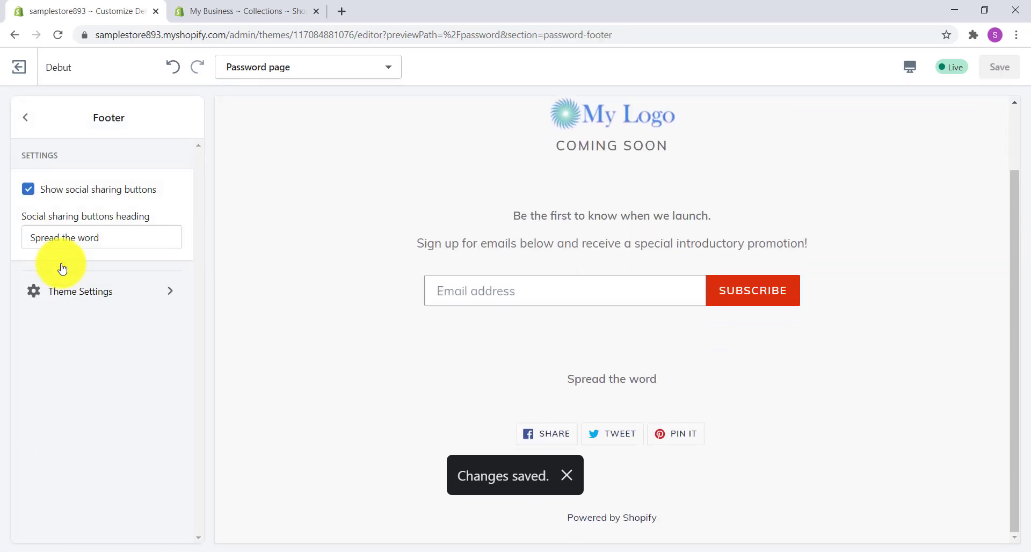
click(29, 188)
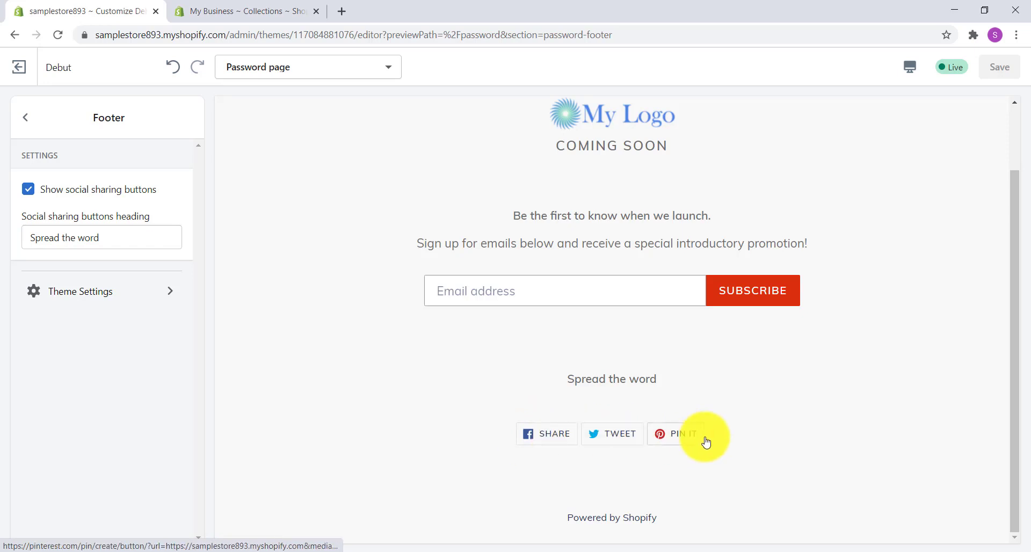
click(30, 195)
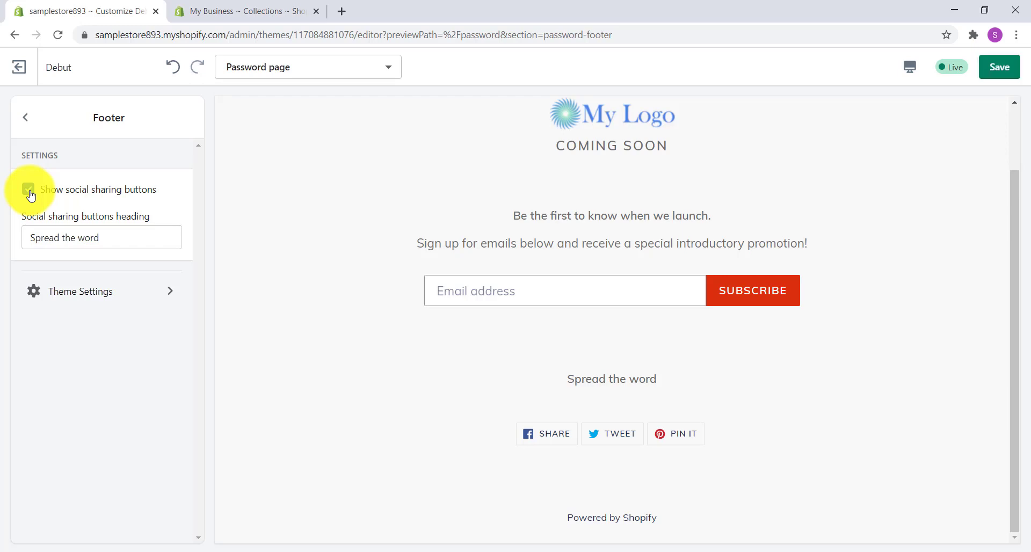
click(30, 197)
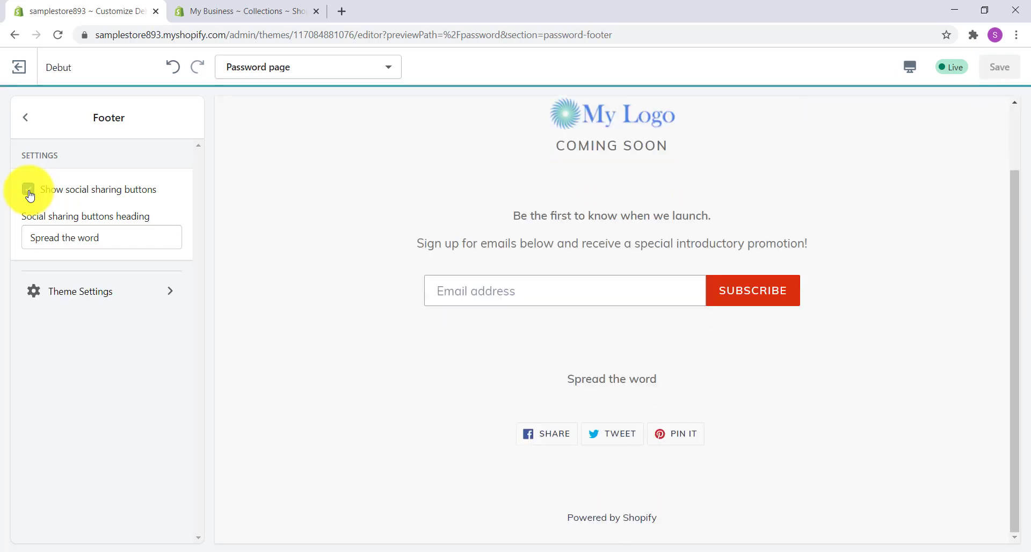
drag(122, 237, 2, 225)
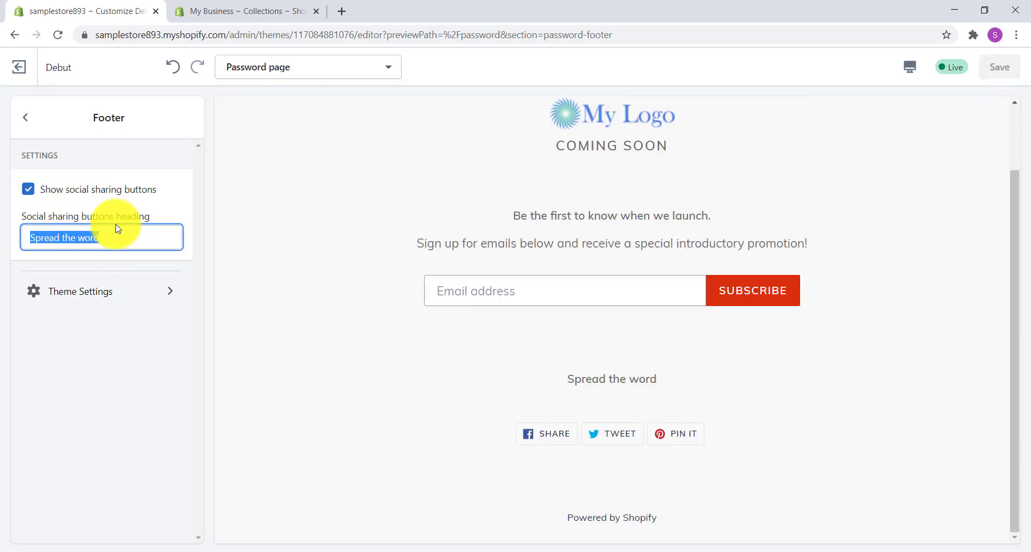
click(118, 241)
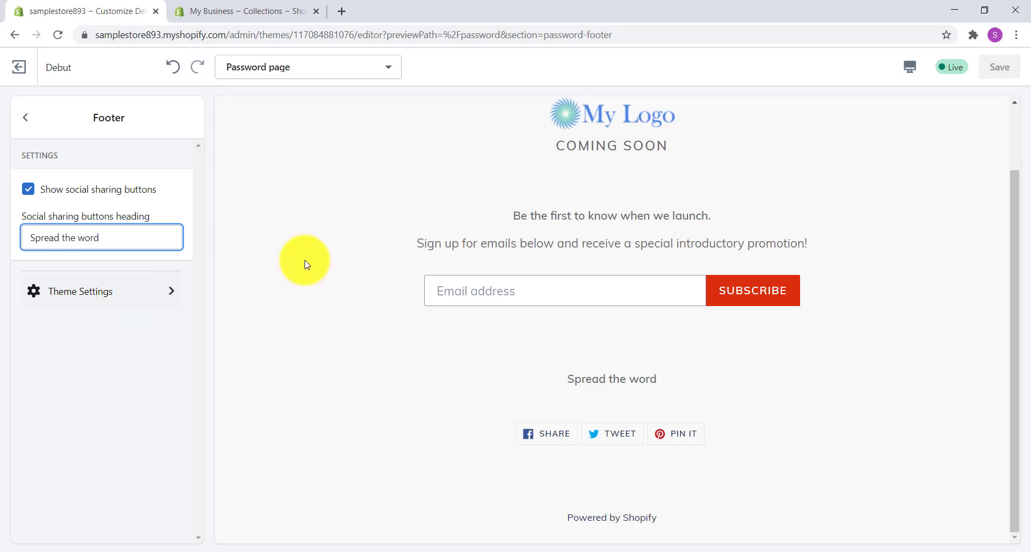
Step: Preview the whole password page in the Mobile layout, then return to the Desktop preview and the section list
click(912, 67)
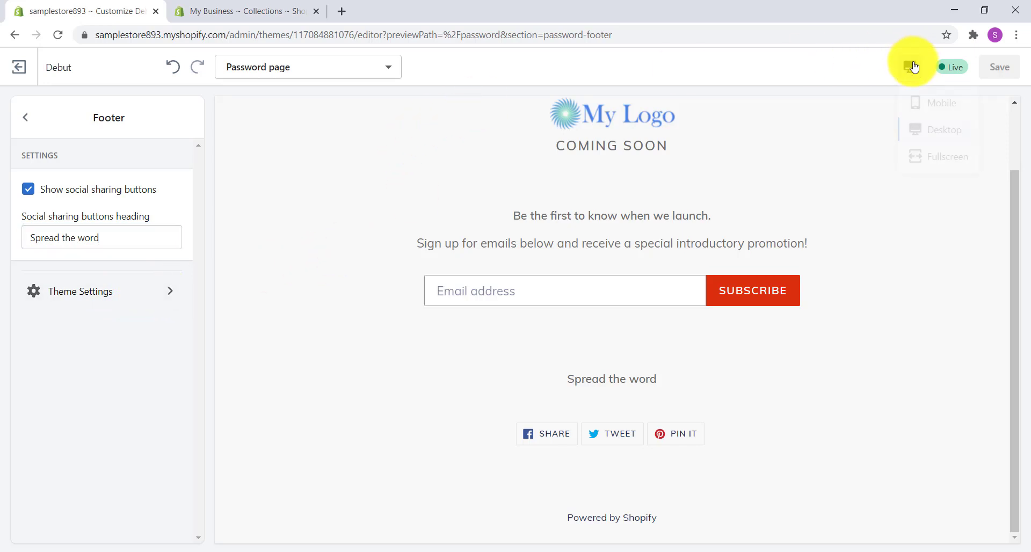
click(934, 103)
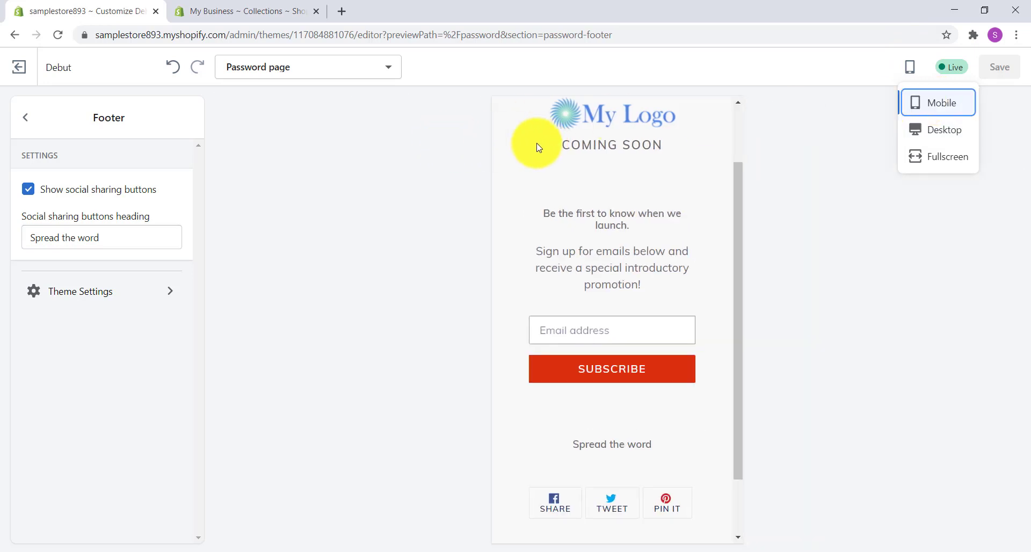
scroll(534, 146, up, 2)
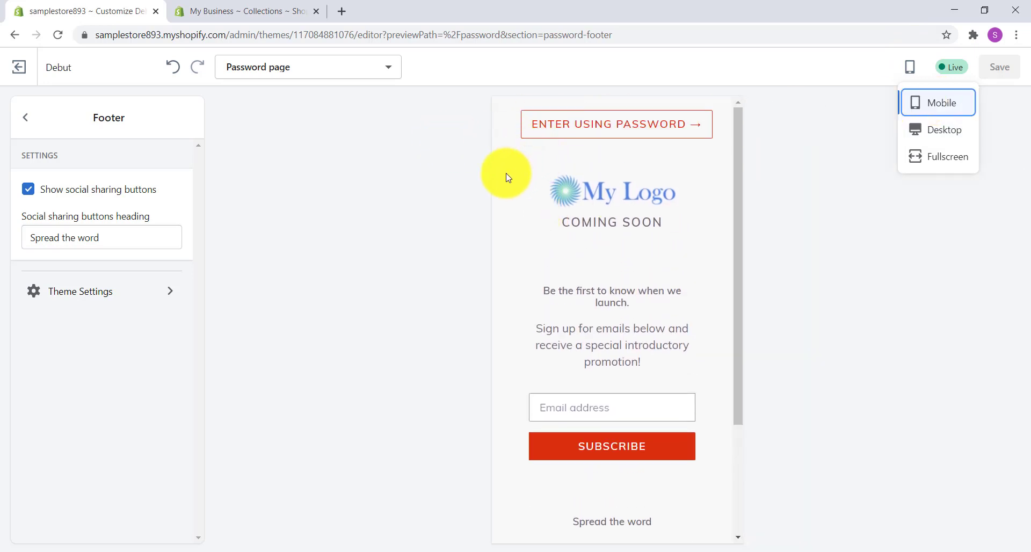
scroll(508, 177, down, 4)
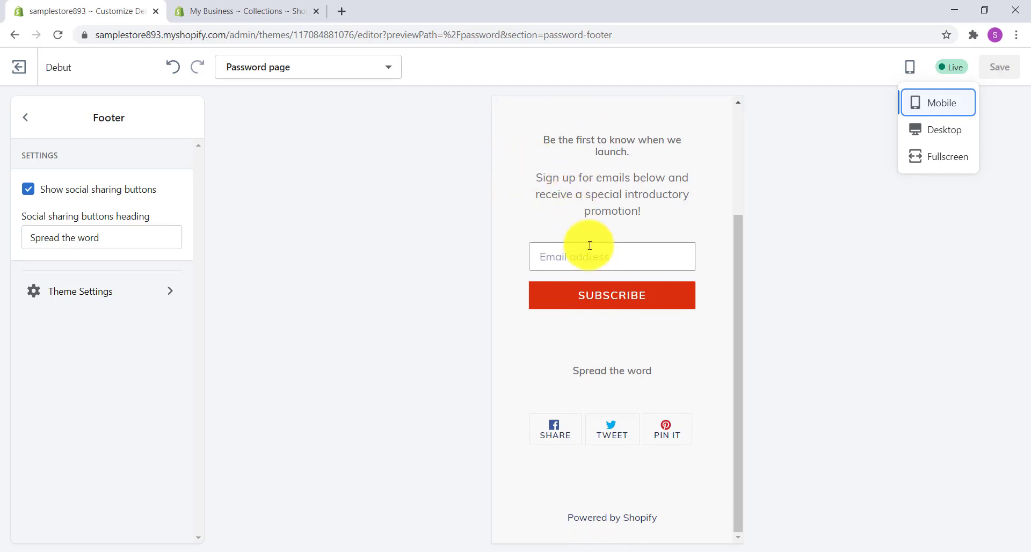
click(923, 129)
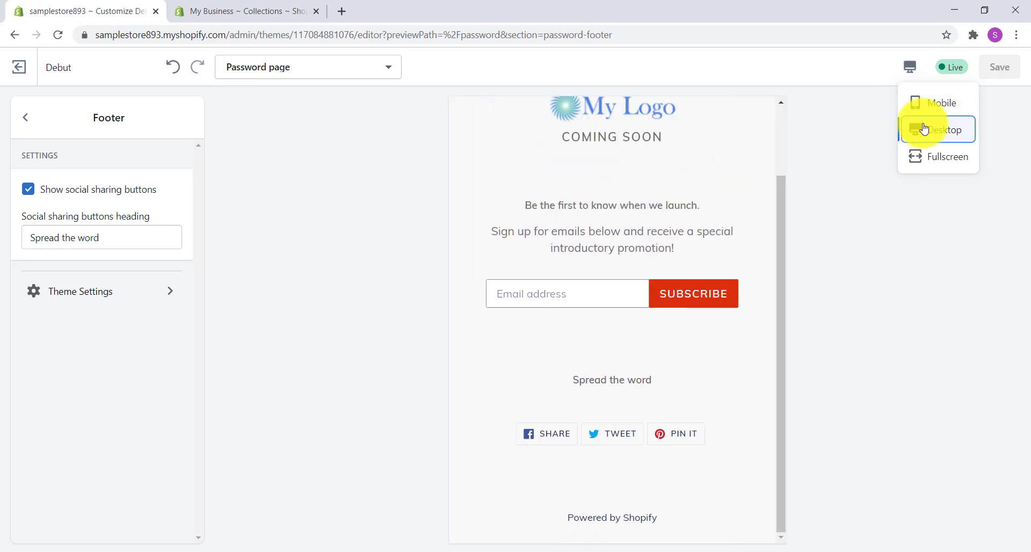
click(25, 118)
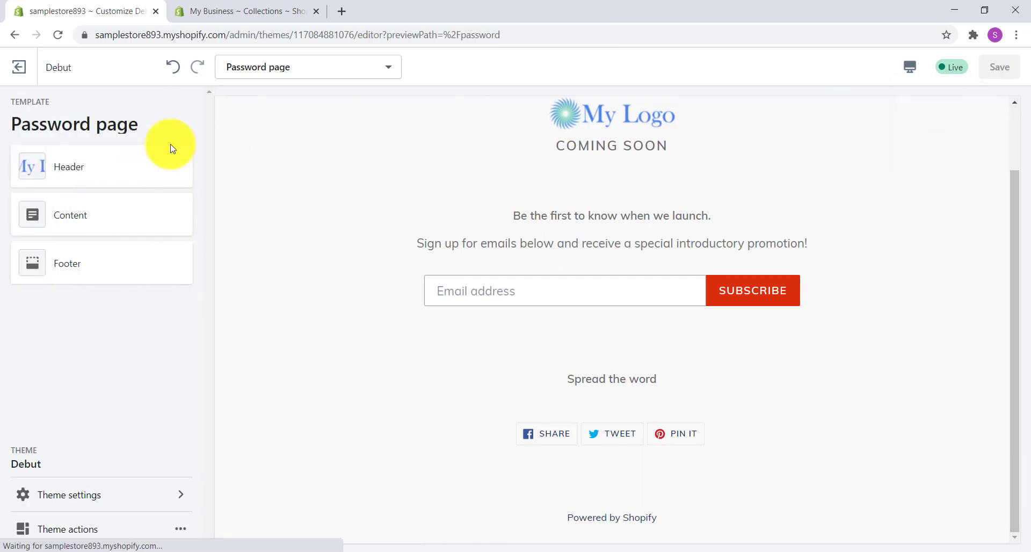